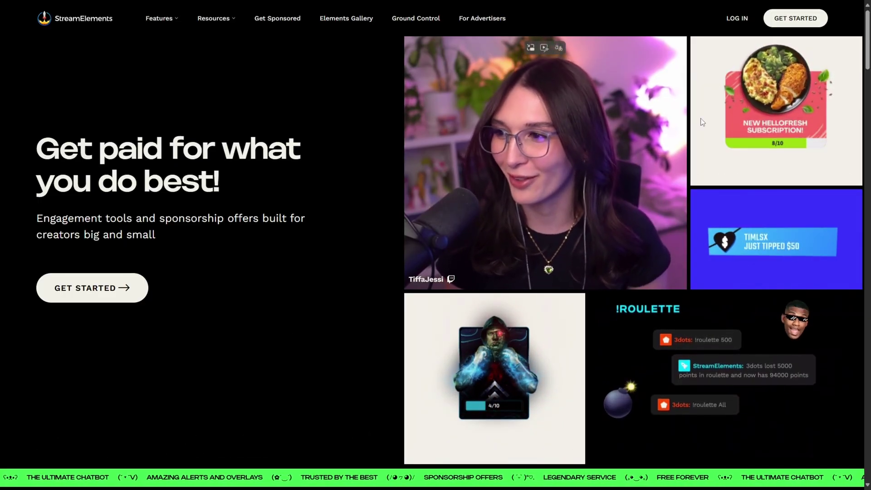
Log in to StreamElements using the Twitch account.
{"action": "left_click", "coordinate": [742, 21]}
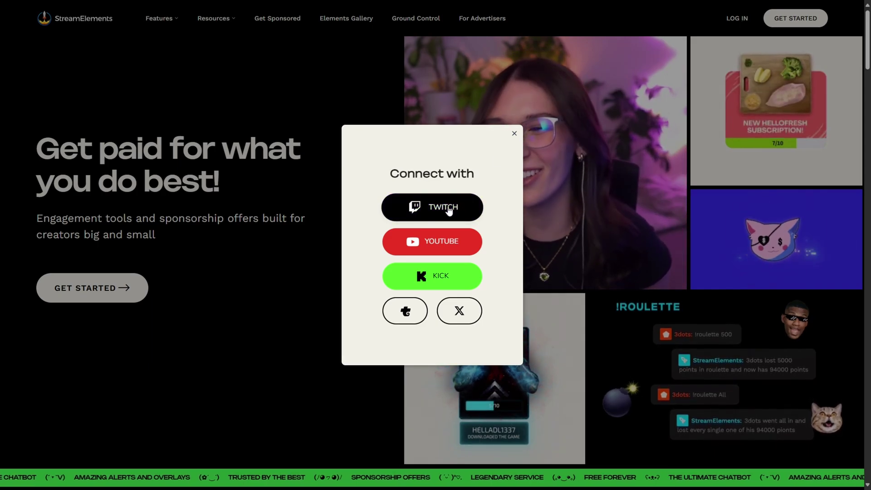
{"action": "left_click", "coordinate": [447, 209]}
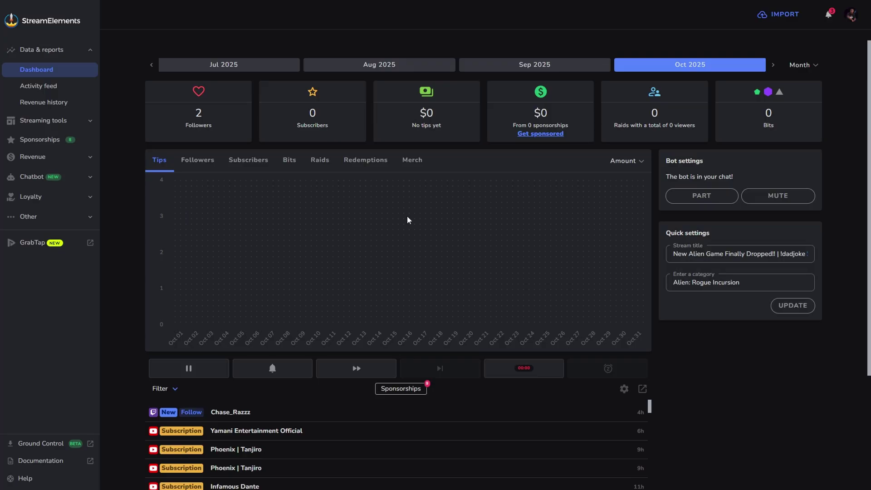
Create a new 1080p overlay from Streaming tools > Overlays and browse its widget categories.
{"action": "left_click", "coordinate": [79, 124]}
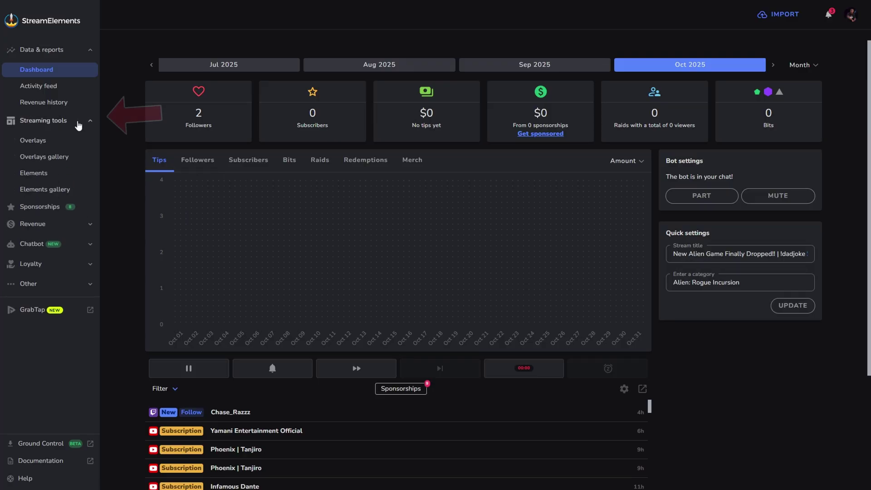
{"action": "left_click", "coordinate": [55, 144]}
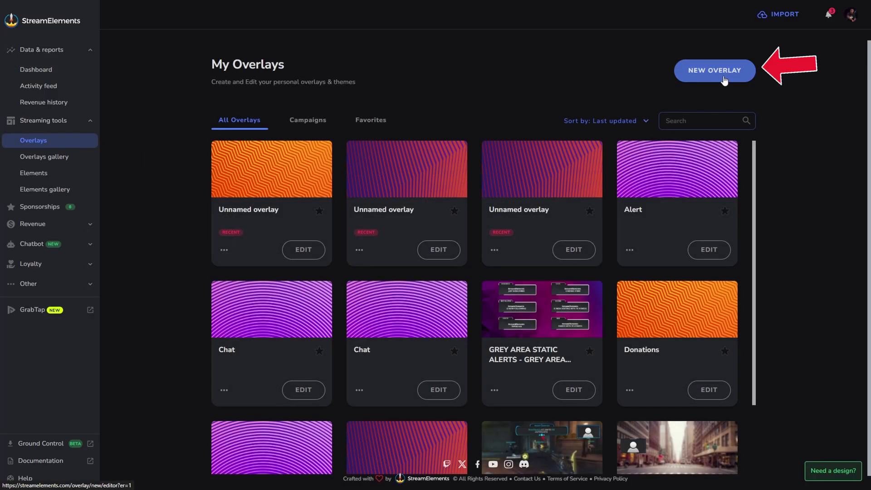
{"action": "left_click", "coordinate": [710, 81]}
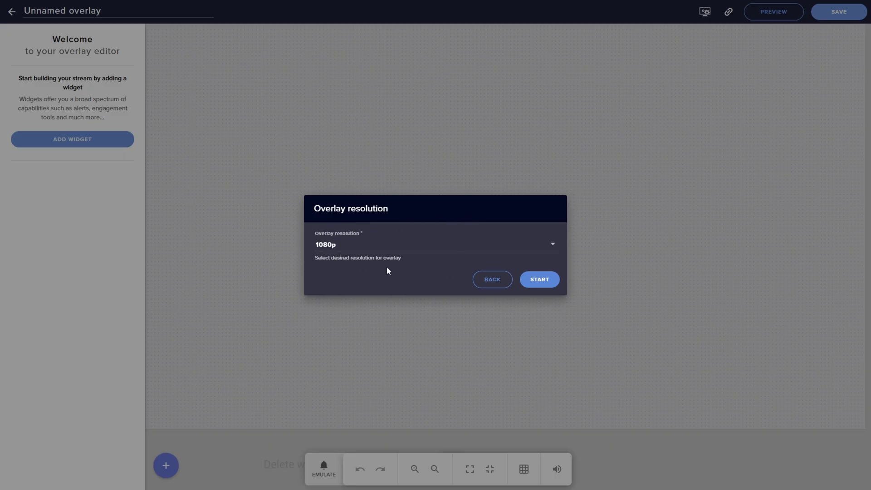
{"action": "left_click", "coordinate": [550, 280]}
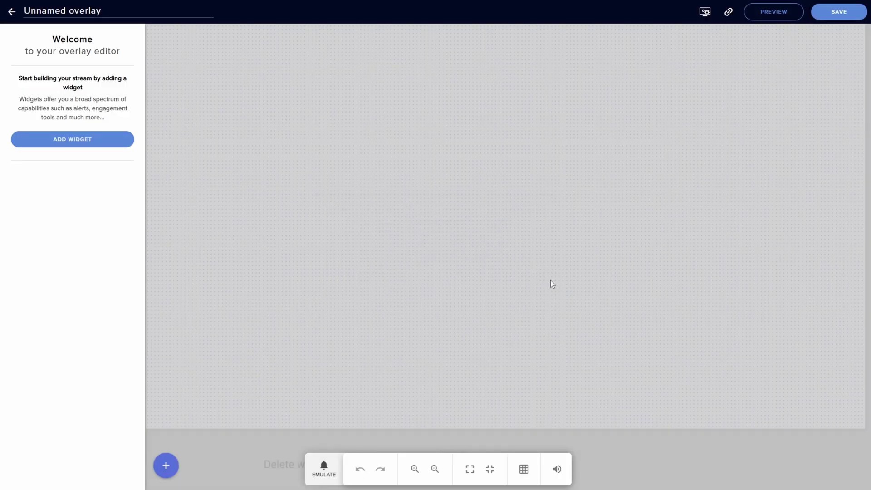
{"action": "left_click", "coordinate": [166, 466]}
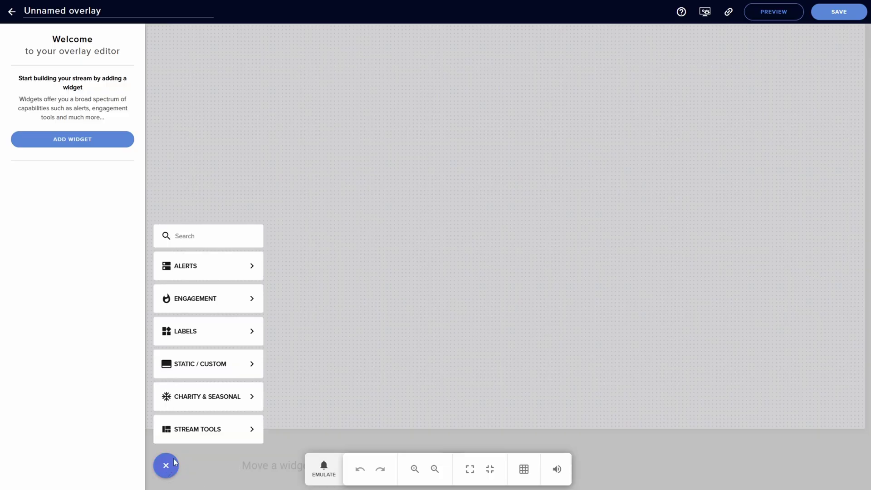
{"action": "mouse_move", "coordinate": [187, 434]}
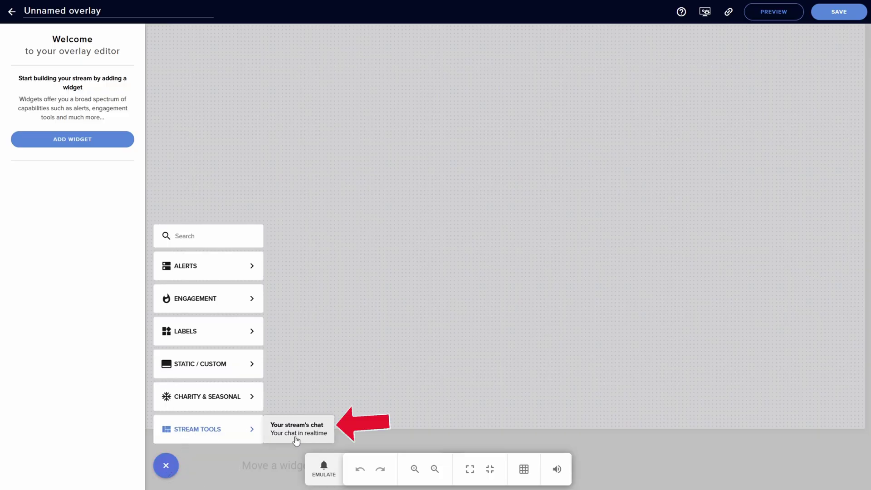
Add the stream chat widget, switch it to the Custom theme, and position it on the canvas.
{"action": "left_click", "coordinate": [317, 433]}
{"action": "mouse_move", "coordinate": [190, 86]}
{"action": "left_mouse_down"}
{"action": "mouse_move", "coordinate": [340, 144]}
{"action": "mouse_move", "coordinate": [402, 200]}
{"action": "mouse_move", "coordinate": [300, 235]}
{"action": "mouse_move", "coordinate": [411, 190]}
{"action": "mouse_move", "coordinate": [252, 130]}
{"action": "mouse_move", "coordinate": [224, 110]}
{"action": "left_mouse_up"}
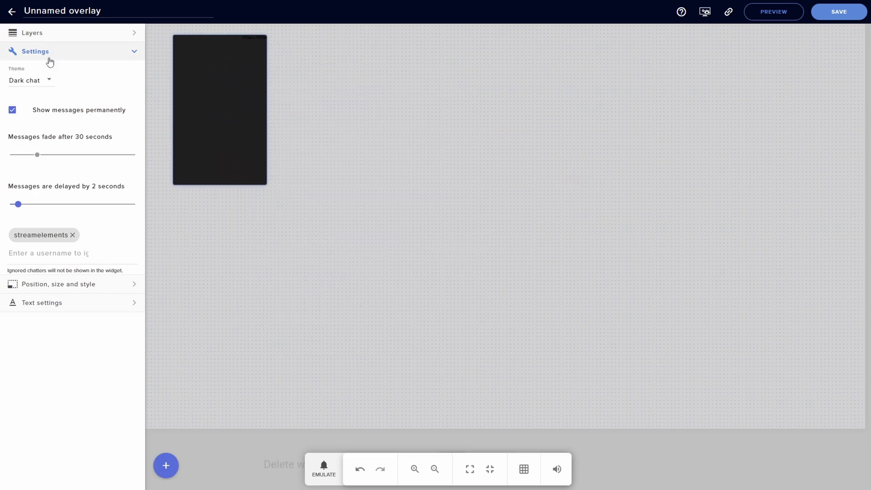
{"action": "left_click", "coordinate": [41, 81]}
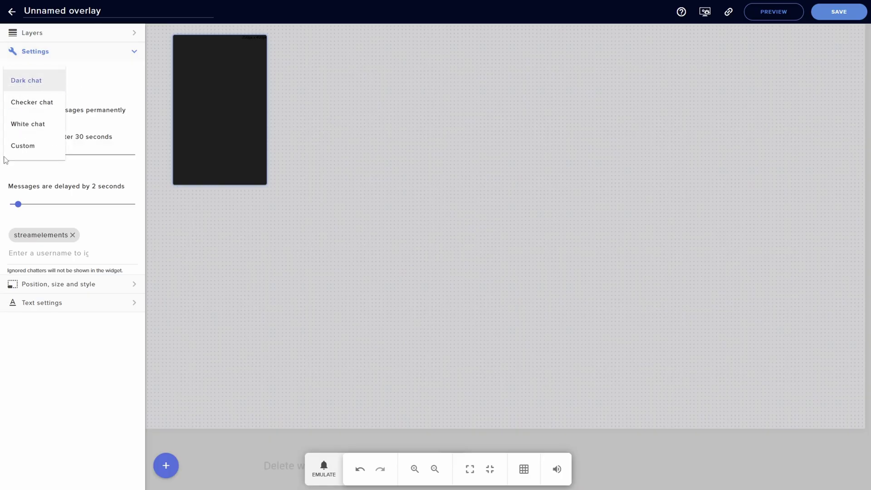
{"action": "left_click", "coordinate": [31, 154]}
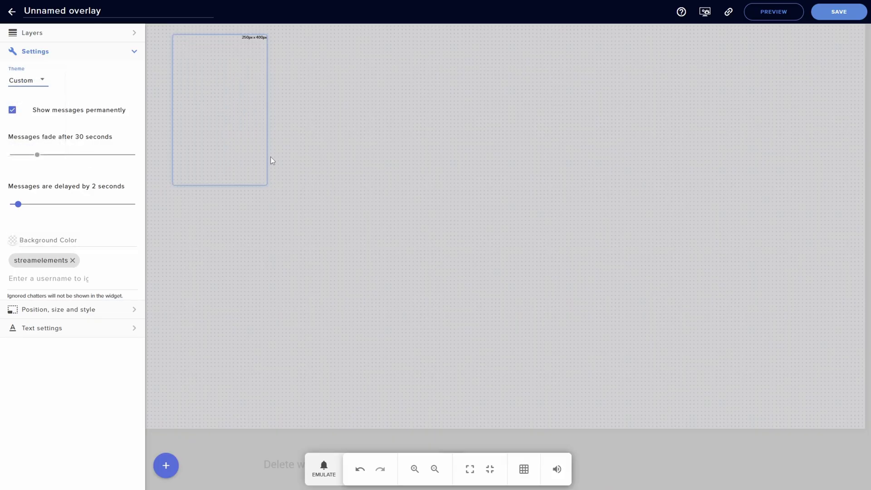
{"action": "left_click_drag", "start_coordinate": [241, 128], "coordinate": [247, 154]}
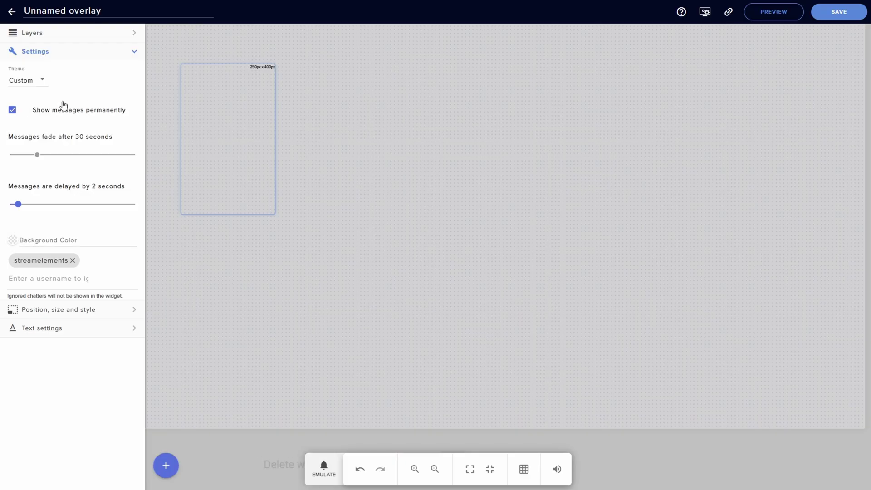
Set the message fade to 120 seconds, then re-enable showing messages permanently.
{"action": "left_click", "coordinate": [11, 110]}
{"action": "left_click_drag", "start_coordinate": [43, 157], "coordinate": [138, 150]}
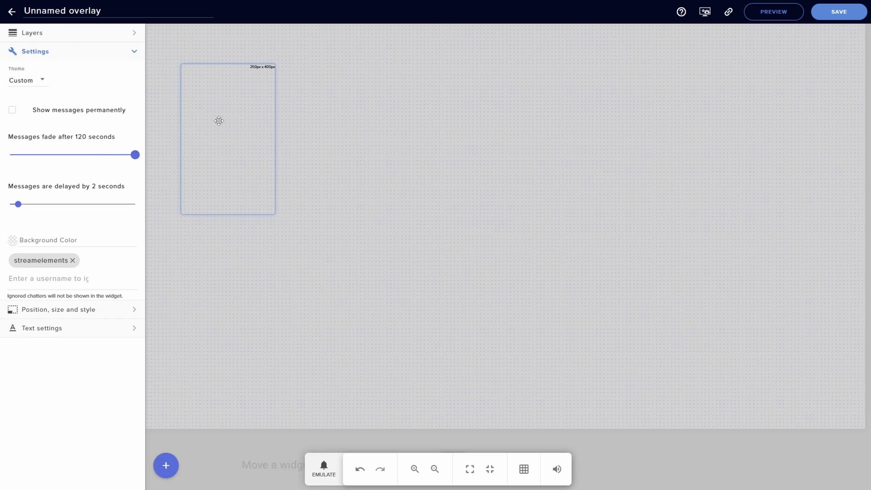
{"action": "left_click", "coordinate": [13, 111]}
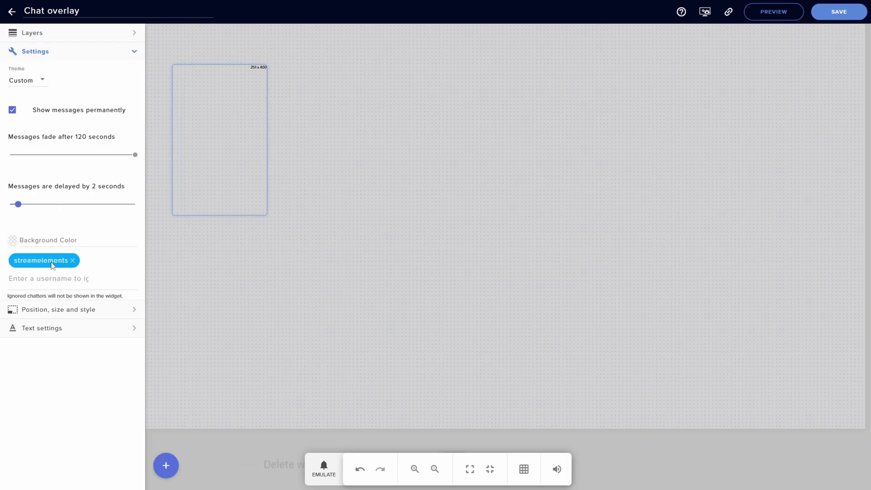
Resize the chat widget to 550×700 px and reposition it on the canvas.
{"action": "left_click", "coordinate": [107, 310]}
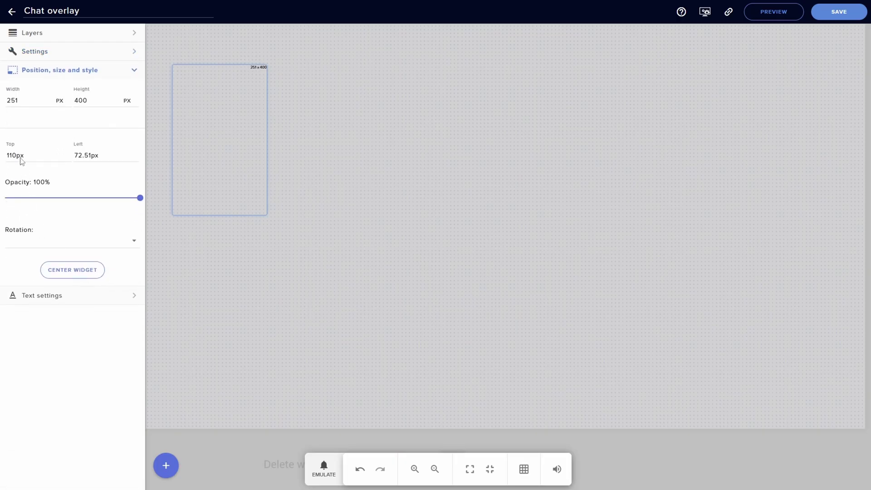
{"action": "double_click", "coordinate": [10, 100]}
{"action": "type", "text": "550"}
{"action": "key", "text": "Tab"}
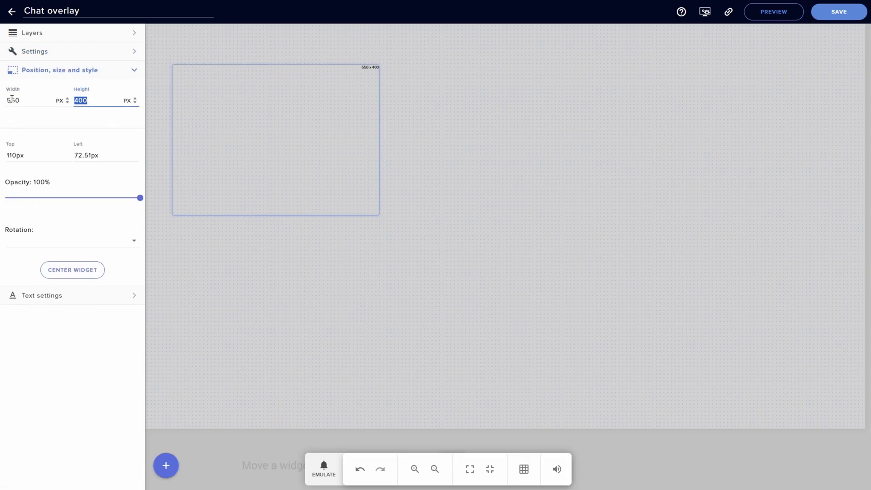
{"action": "type", "text": "700"}
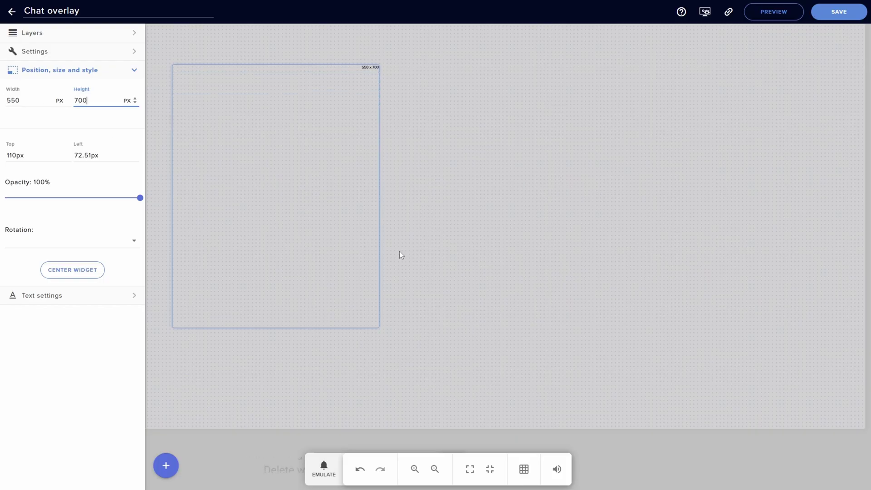
{"action": "left_click_drag", "start_coordinate": [247, 207], "coordinate": [269, 210]}
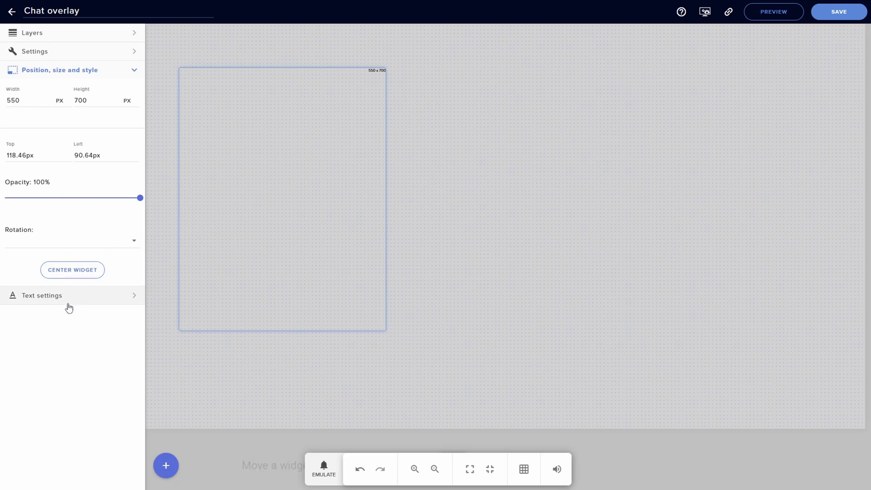
Choose Impact as the chat message font.
{"action": "left_click", "coordinate": [81, 299]}
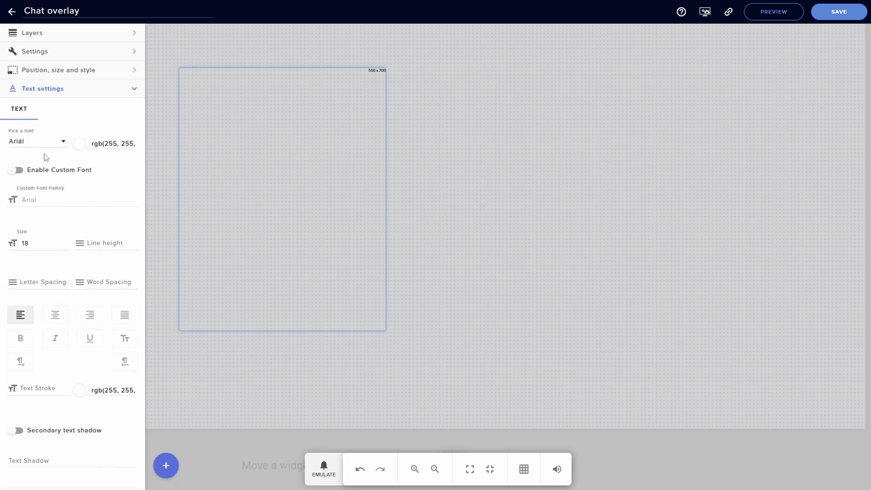
{"action": "left_click", "coordinate": [56, 144]}
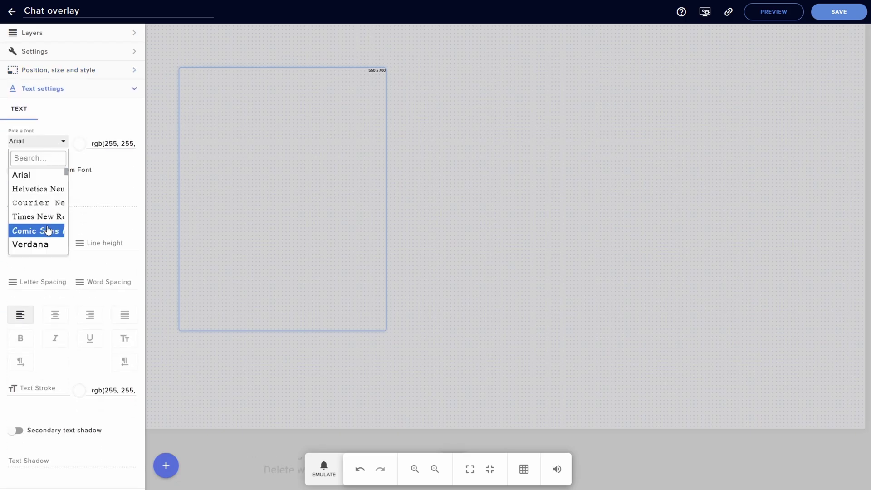
{"action": "scroll", "coordinate": [41, 229], "scroll_direction": "down", "scroll_amount": 3}
{"action": "scroll", "coordinate": [41, 229], "scroll_direction": "up", "scroll_amount": 3}
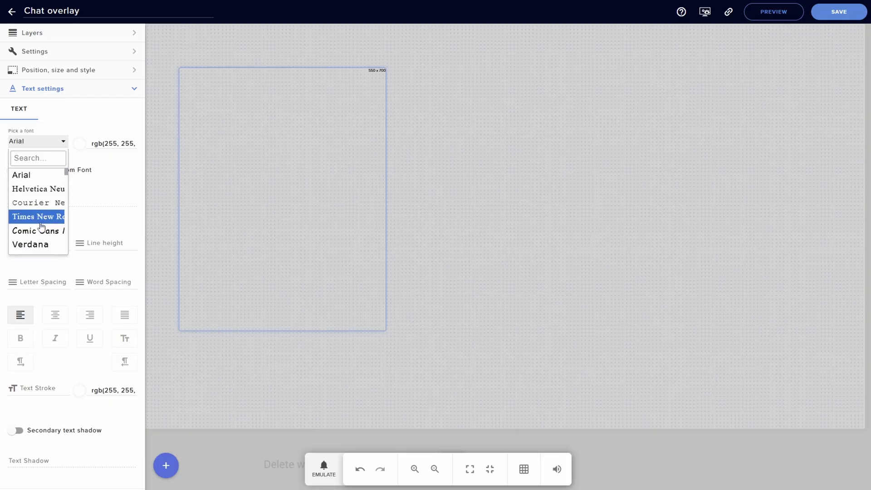
{"action": "scroll", "coordinate": [40, 226], "scroll_direction": "down", "scroll_amount": 2}
{"action": "scroll", "coordinate": [39, 181], "scroll_direction": "up", "scroll_amount": 2}
{"action": "scroll", "coordinate": [39, 204], "scroll_direction": "down", "scroll_amount": 2}
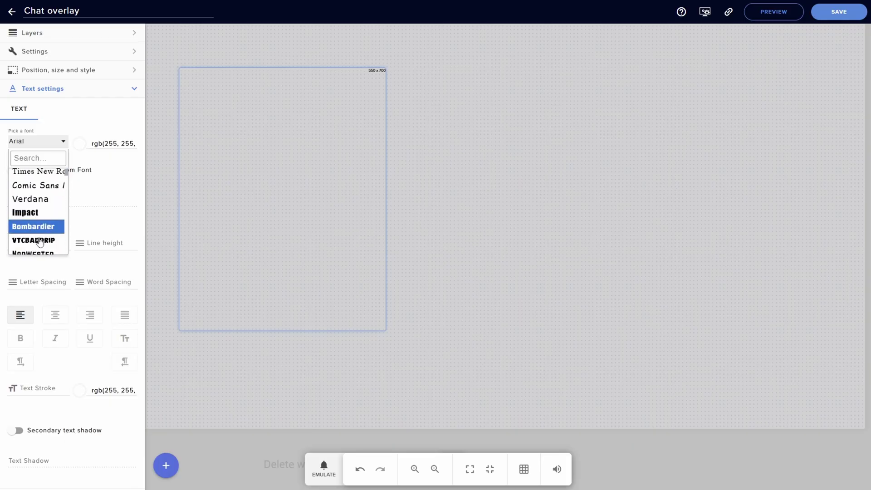
{"action": "left_click", "coordinate": [45, 212]}
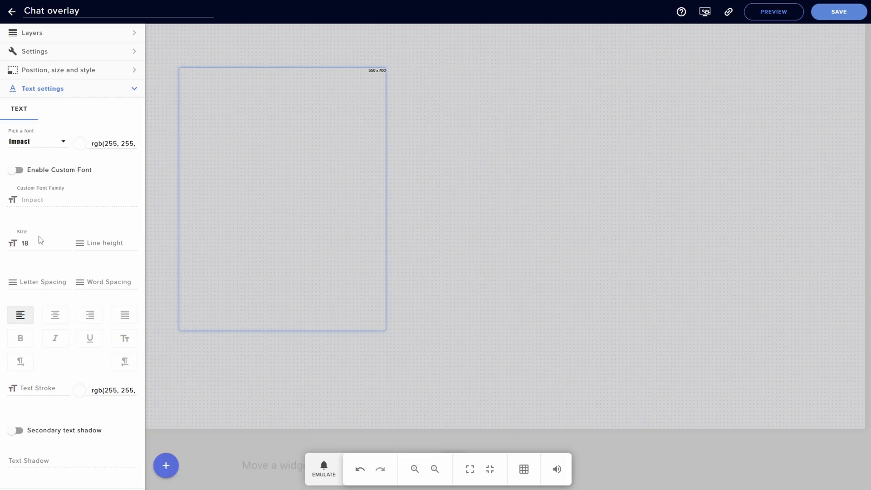
Set the text size to 20, then save the overlay and copy its URL.
{"action": "left_click", "coordinate": [67, 242]}
{"action": "left_click", "coordinate": [68, 241]}
{"action": "left_click", "coordinate": [64, 228]}
{"action": "left_click", "coordinate": [80, 147]}
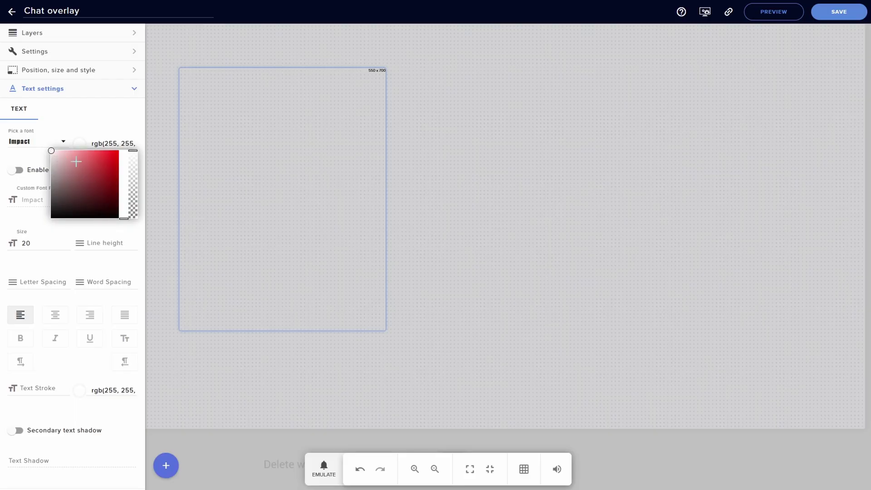
{"action": "left_click", "coordinate": [79, 124]}
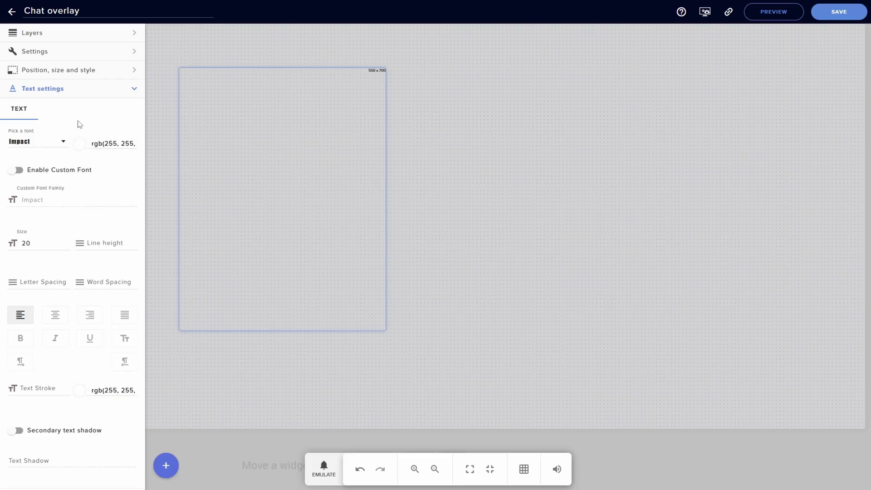
{"action": "left_click", "coordinate": [832, 16]}
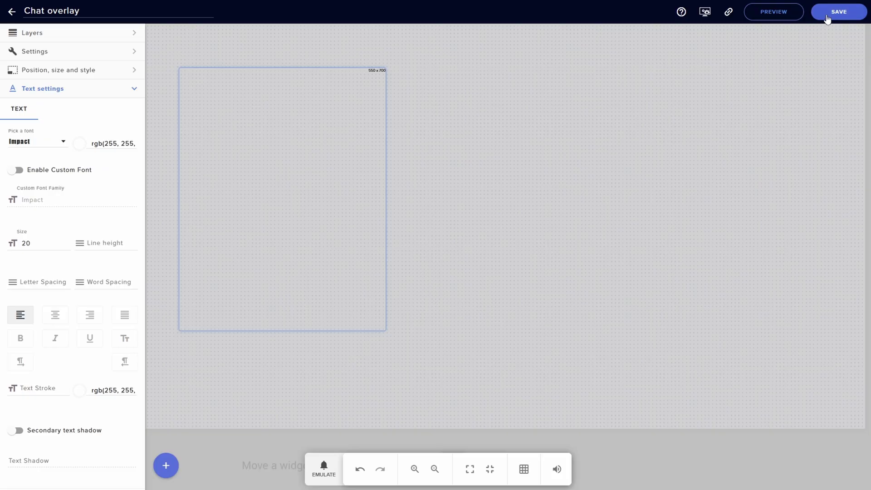
{"action": "left_click", "coordinate": [728, 17]}
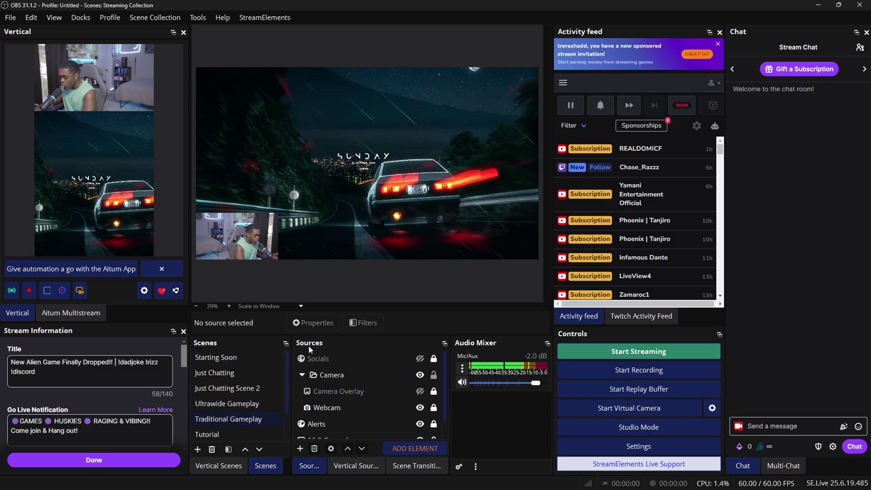
Add a new browser source named Chat 2.
{"action": "left_click", "coordinate": [301, 448]}
{"action": "left_click", "coordinate": [350, 258]}
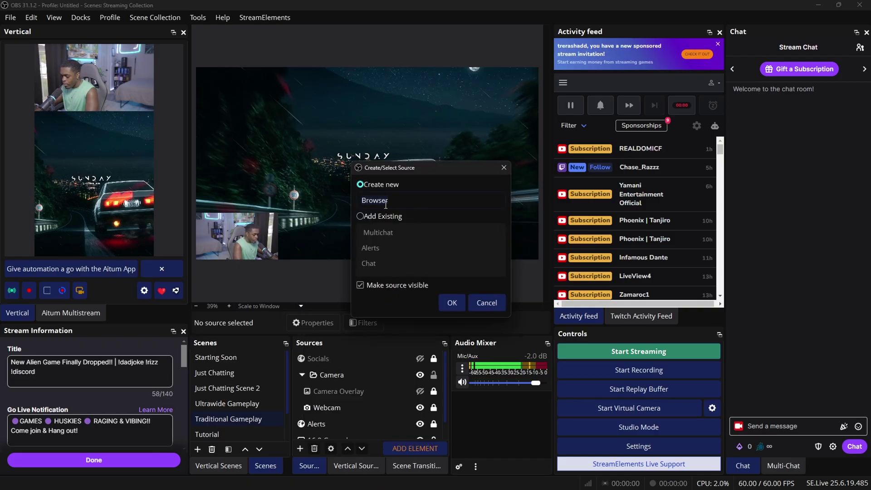
{"action": "key", "text": "BackSpace"}
{"action": "type", "text": "Ch"}
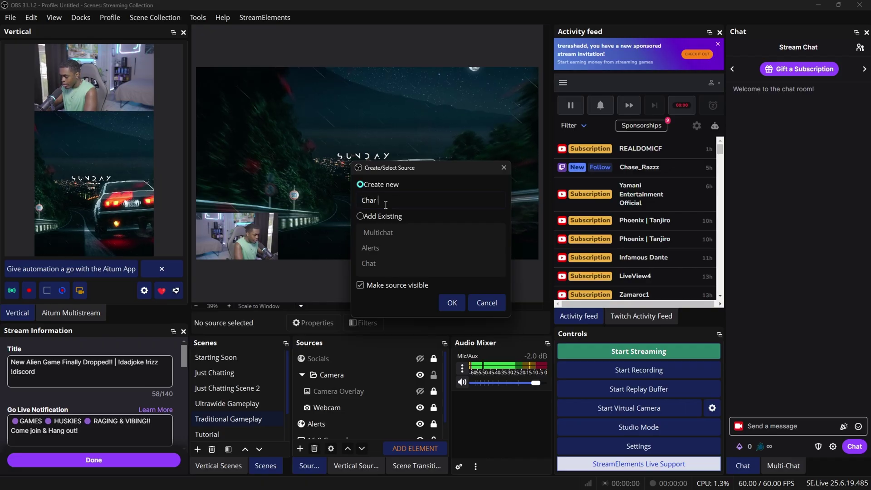
{"action": "type", "text": "at 2"}
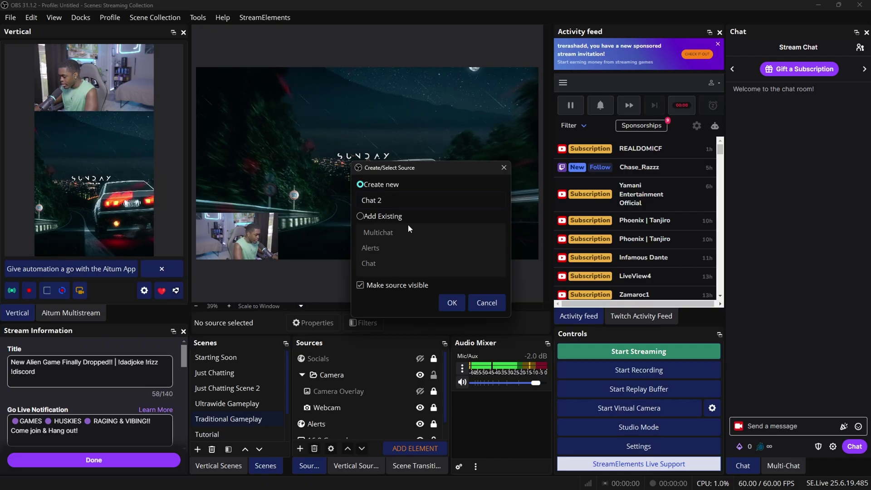
{"action": "left_click", "coordinate": [452, 301]}
Paste the overlay URL into the browser source and set it to 1920×1080.
{"action": "key", "text": "Home"}
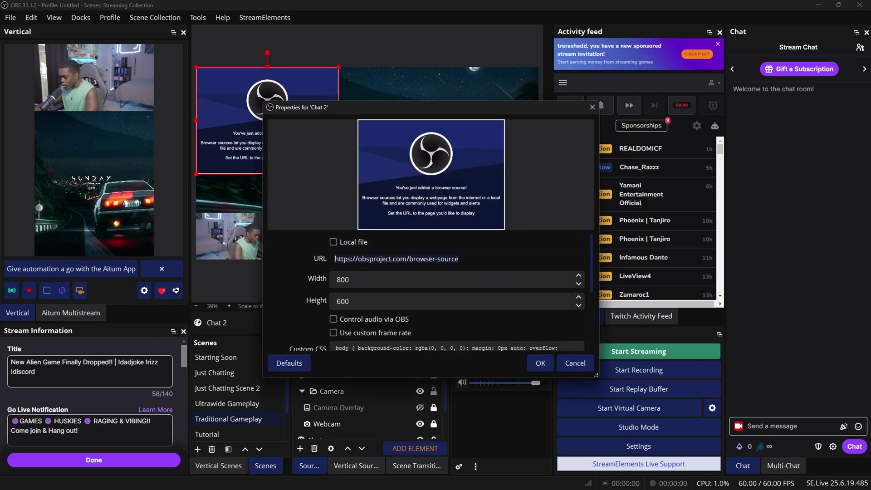
{"action": "key", "text": "ctrl+a"}
{"action": "key", "text": "ctrl+v"}
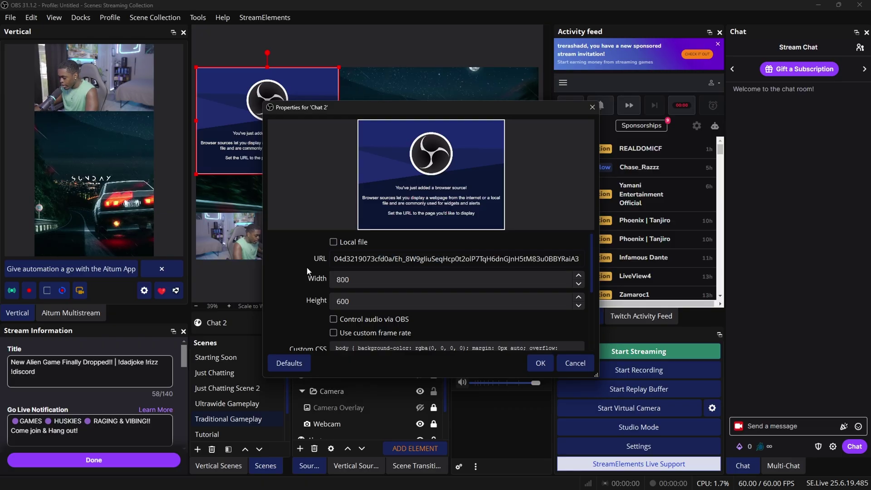
{"action": "key", "text": "Tab"}
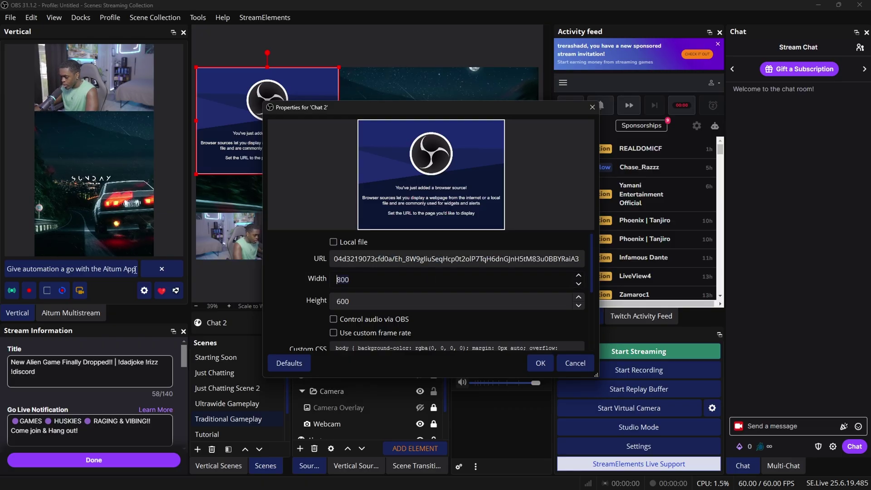
{"action": "key", "text": "BackSpace"}
{"action": "type", "text": "1920"}
{"action": "key", "text": "Tab"}
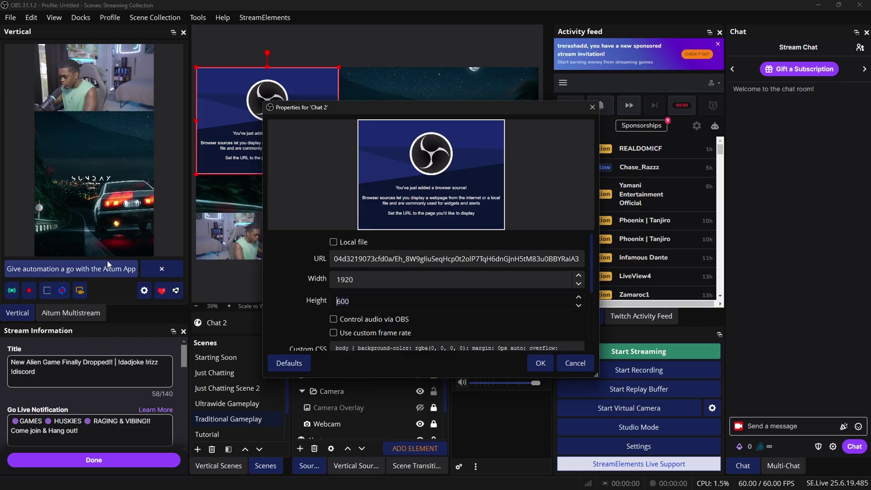
{"action": "type", "text": "1080"}
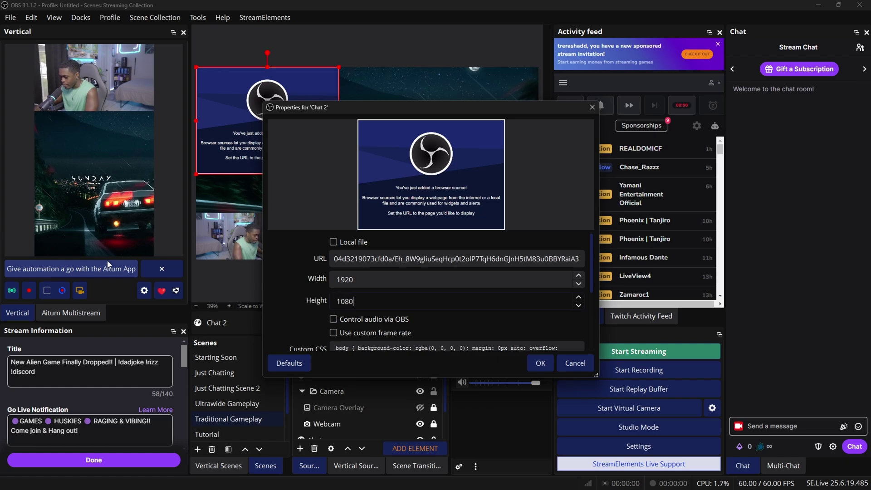
{"action": "left_click", "coordinate": [540, 363]}
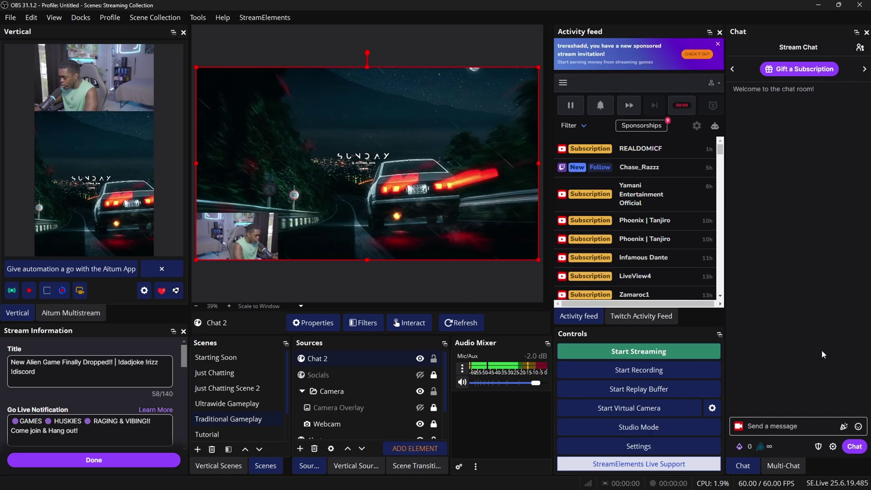
{"action": "left_click", "coordinate": [677, 445]}
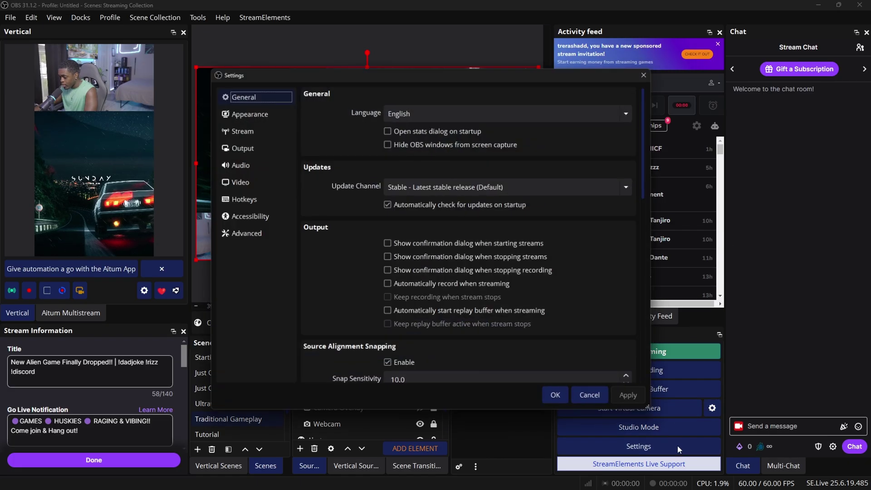
{"action": "left_click", "coordinate": [251, 135]}
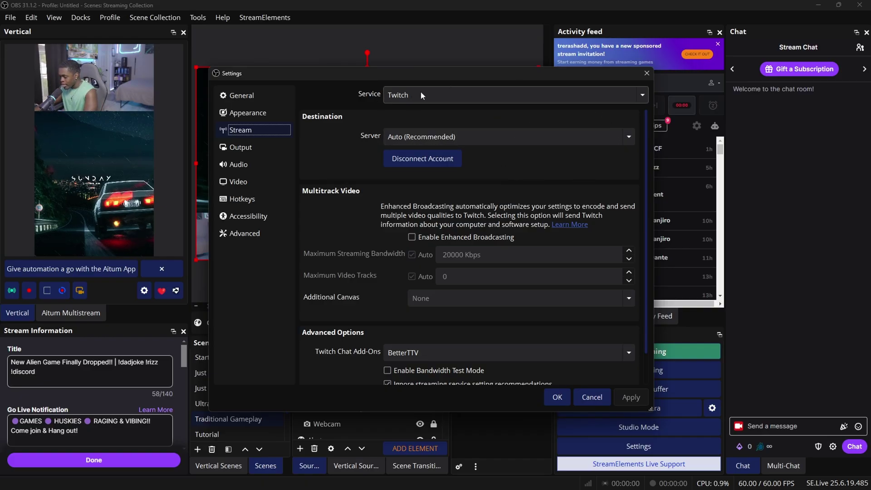
{"action": "left_click", "coordinate": [557, 397]}
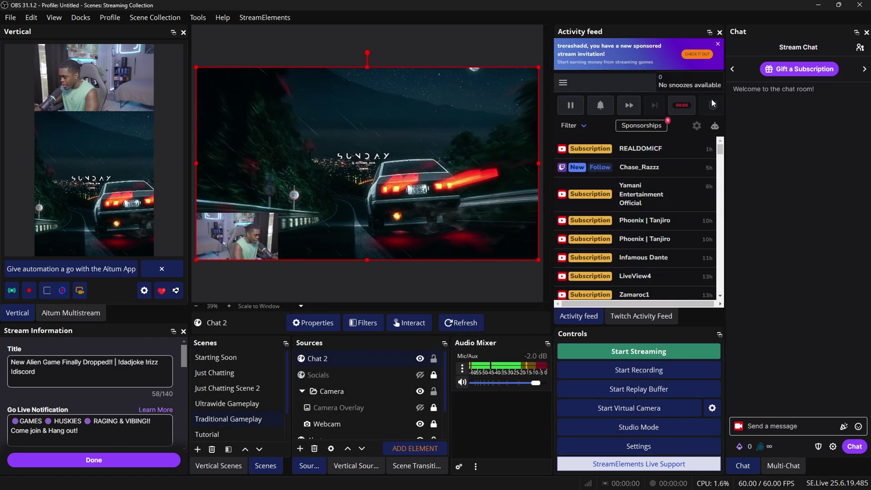
Send a 'Testing' message from the Chat dock.
{"action": "left_click", "coordinate": [772, 423]}
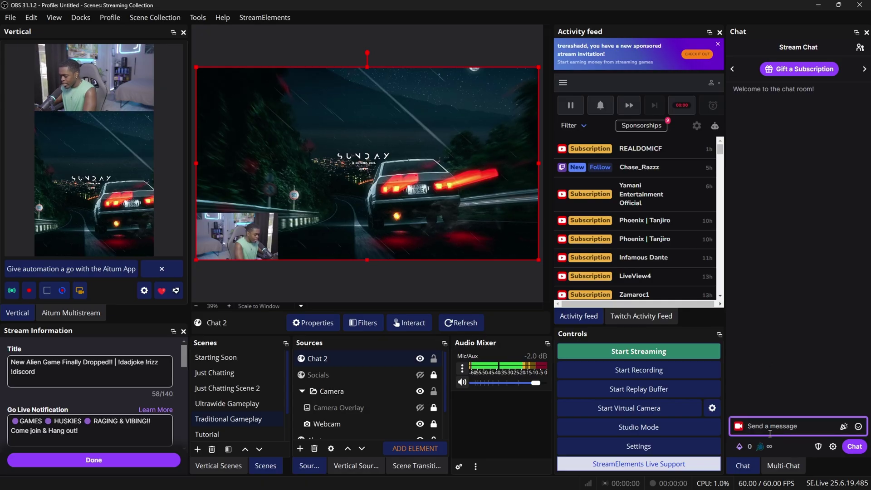
{"action": "type", "text": "Testing"}
{"action": "key", "text": "Return"}
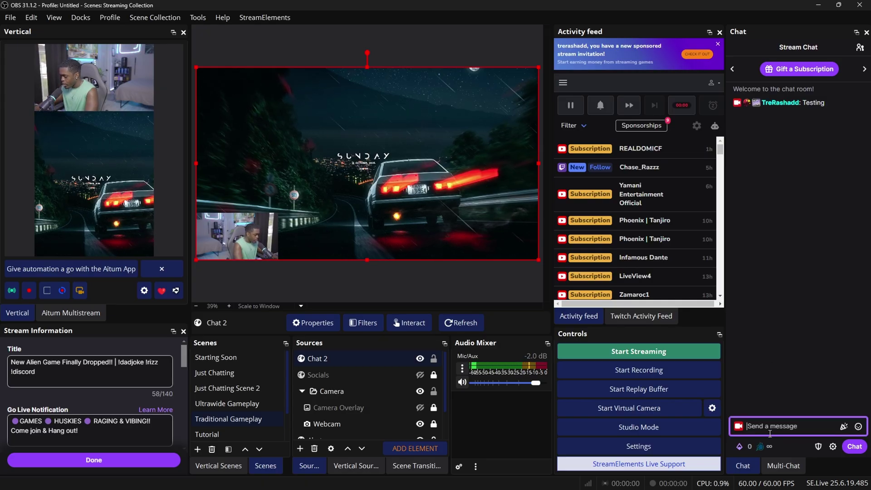
Move the Chat 2 overlay to the right side of the preview.
{"action": "left_click", "coordinate": [415, 279]}
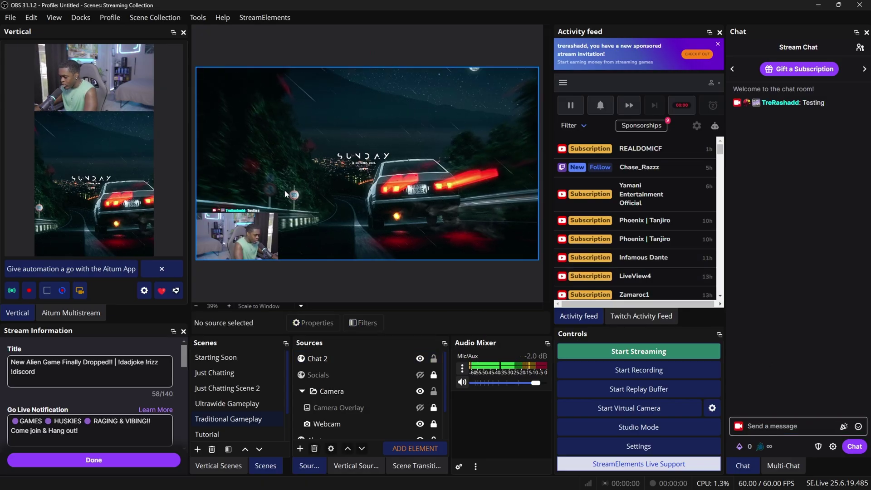
{"action": "left_click", "coordinate": [233, 211]}
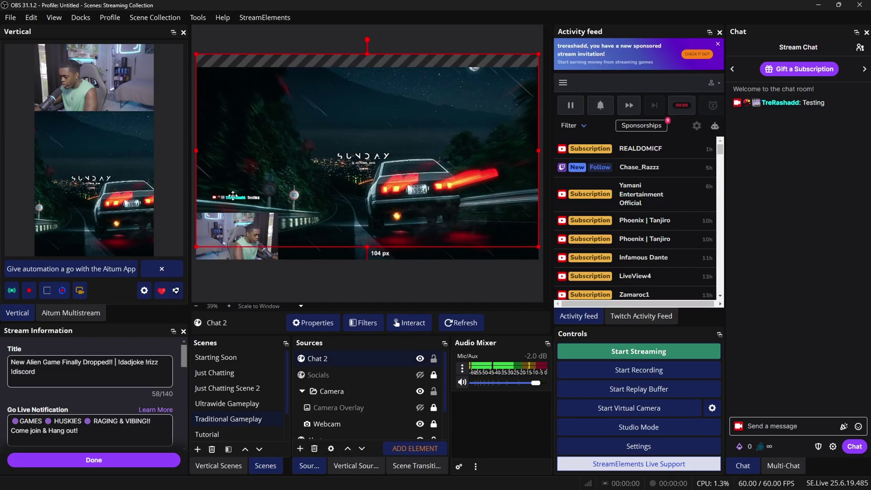
{"action": "left_click_drag", "start_coordinate": [241, 223], "coordinate": [467, 242]}
Send several more test chat messages, including a long one, and deselect the overlay.
{"action": "left_click", "coordinate": [795, 427]}
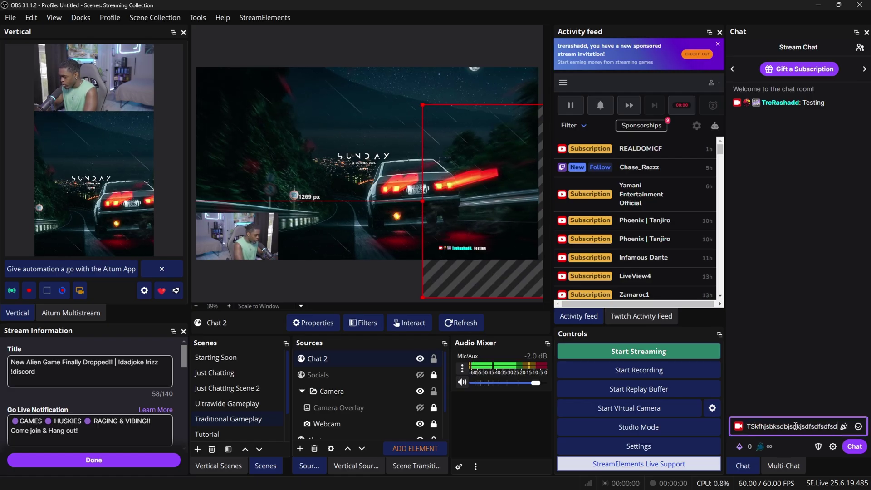
{"action": "key", "text": "Return"}
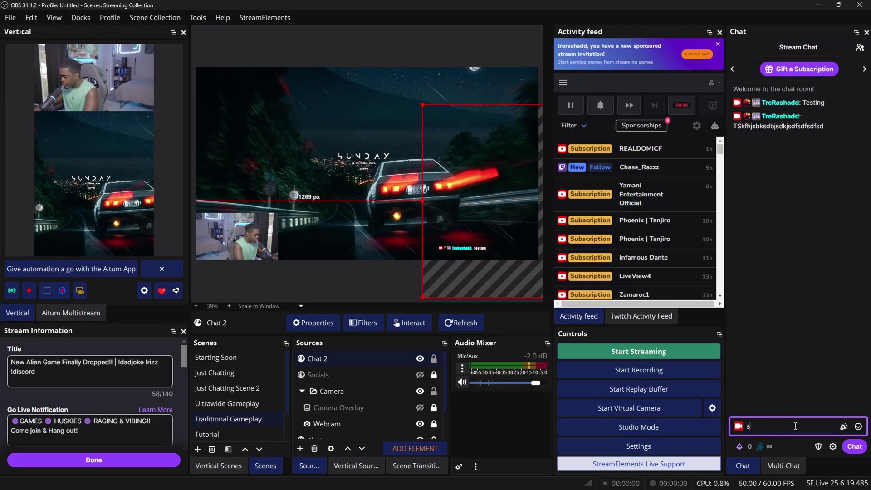
{"action": "key", "text": "Return"}
{"action": "type", "text": "sdf"}
{"action": "key", "text": "Return"}
{"action": "type", "text": "sdfd"}
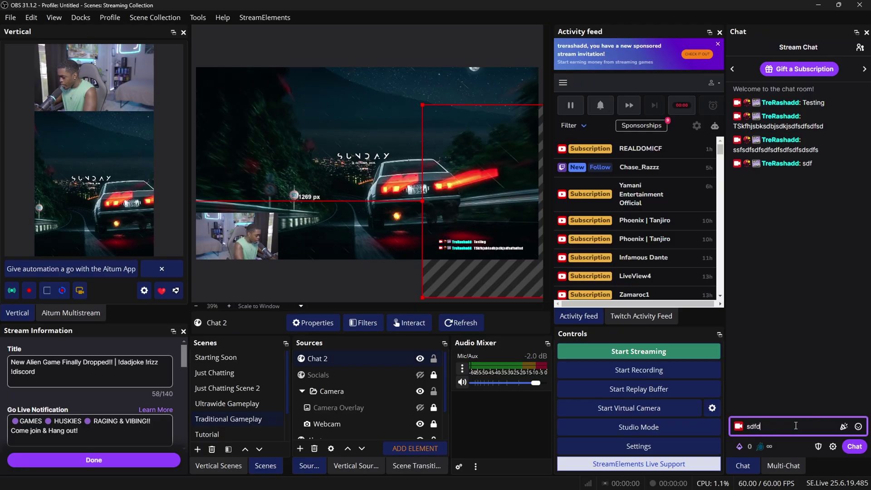
{"action": "type", "text": "fsfsdf sfsd fsdf sdf sdfs "}
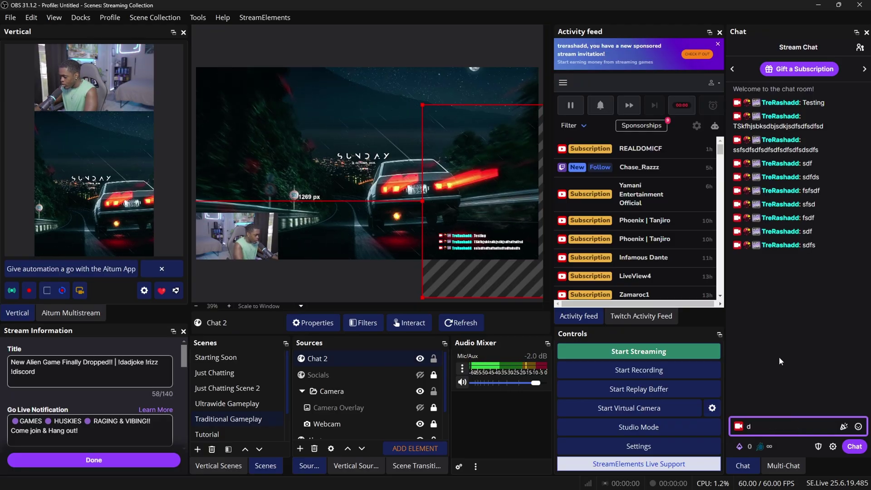
{"action": "type", "text": "d"}
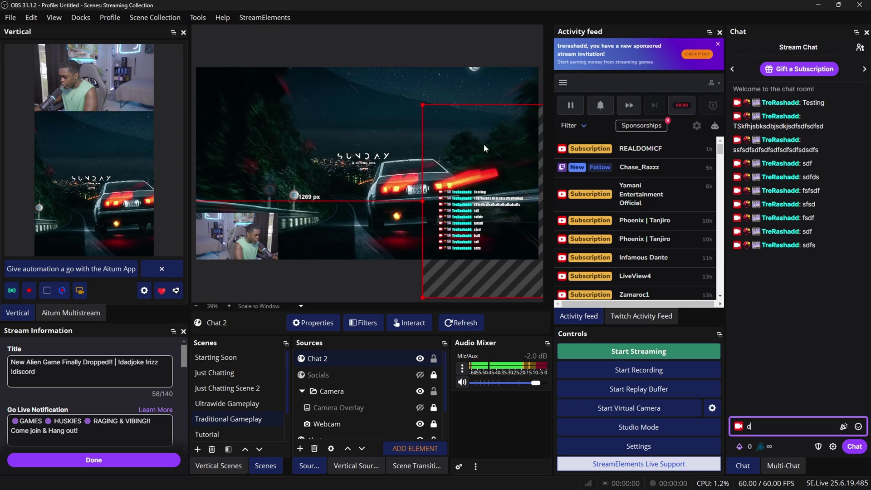
{"action": "left_click", "coordinate": [407, 289]}
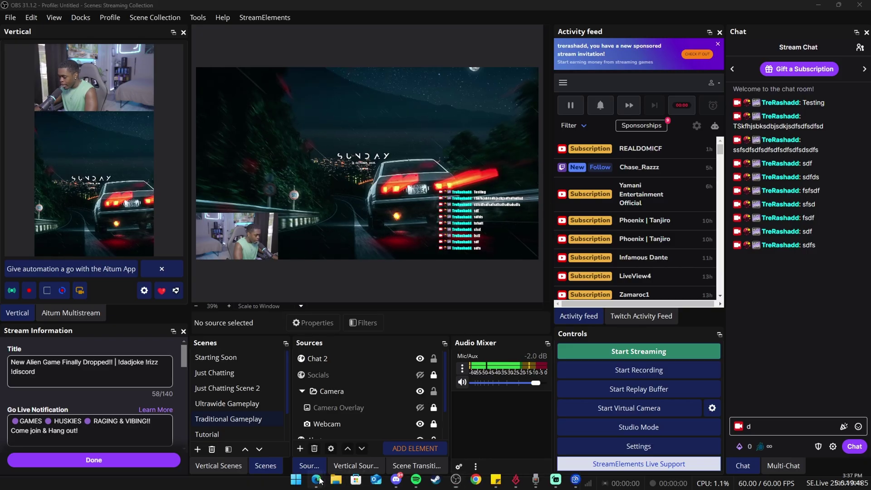
In the StreamElements editor, raise the chat text size to 25.
{"action": "mouse_move", "coordinate": [316, 479]}
{"action": "left_click", "coordinate": [337, 443]}
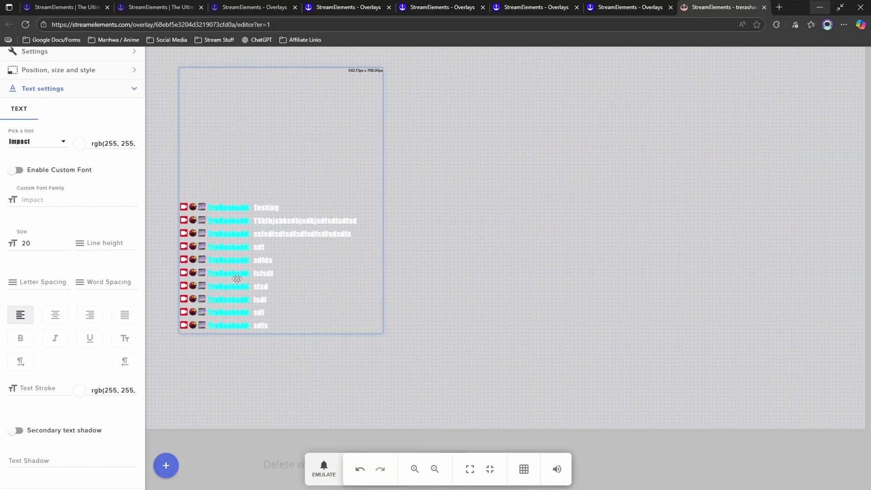
{"action": "left_click", "coordinate": [66, 241]}
{"action": "left_click", "coordinate": [67, 242]}
{"action": "left_click", "coordinate": [67, 242]}
{"action": "left_click", "coordinate": [66, 242]}
{"action": "left_click", "coordinate": [66, 241]}
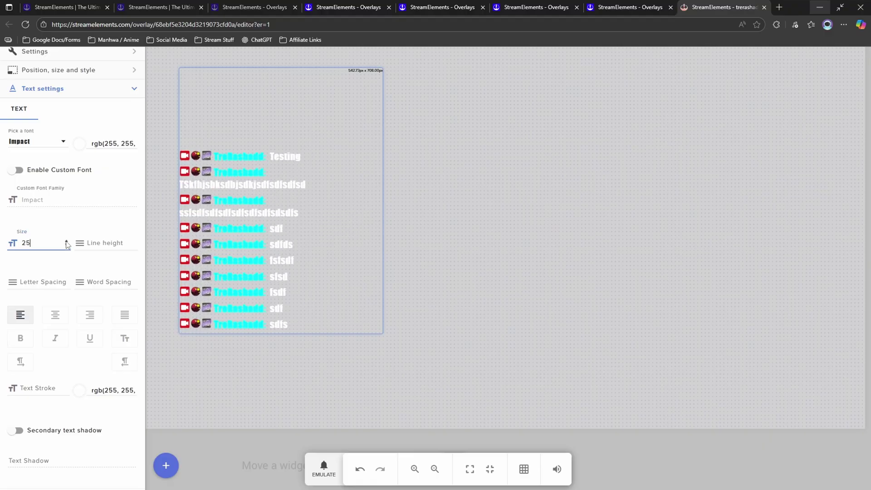
Widen the chat widget so messages fit one line, save, and return to OBS.
{"action": "left_click", "coordinate": [380, 233]}
{"action": "left_click", "coordinate": [383, 227]}
{"action": "left_click_drag", "start_coordinate": [382, 227], "coordinate": [398, 224]}
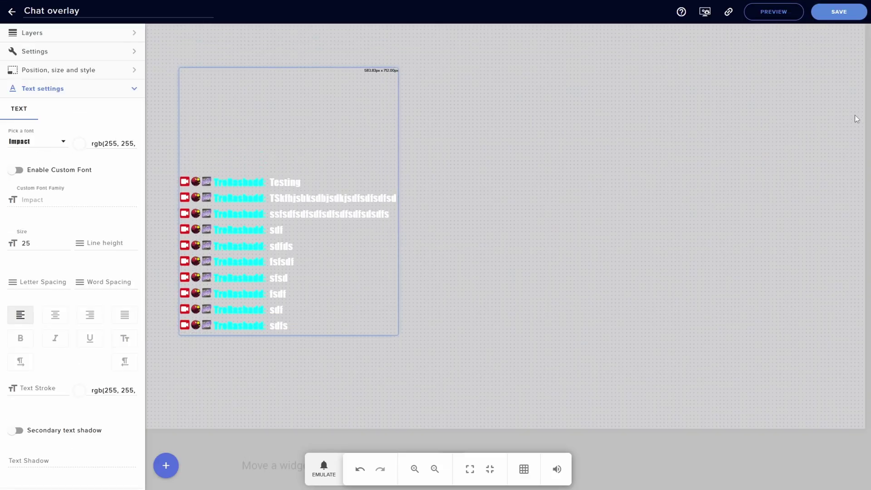
{"action": "left_click", "coordinate": [842, 19]}
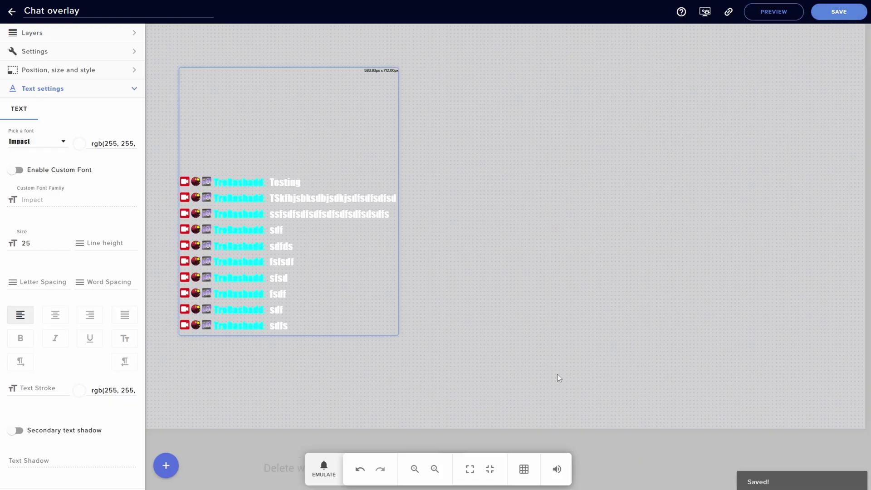
{"action": "left_click", "coordinate": [455, 479]}
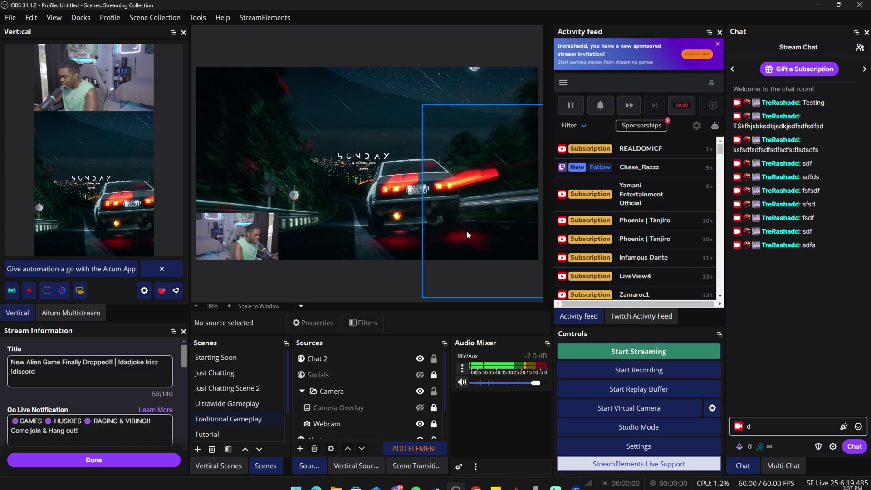
Send a burst of test messages and check the chat overlay's placement in the preview.
{"action": "left_click", "coordinate": [786, 428]}
{"action": "type", "text": "dsdfds"}
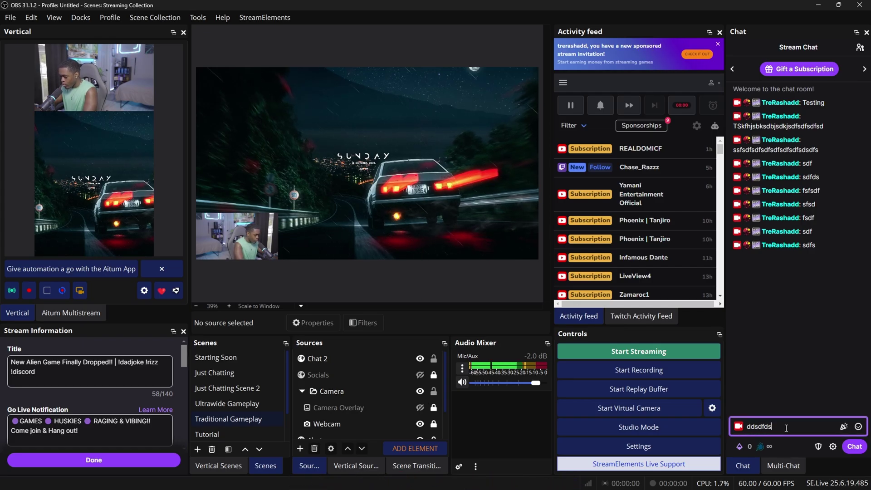
{"action": "key", "text": "Return"}
{"action": "type", "text": "fsdfsd"}
{"action": "key", "text": "Return"}
{"action": "type", "text": "fdsf"}
{"action": "key", "text": "Return"}
{"action": "type", "text": "sd"}
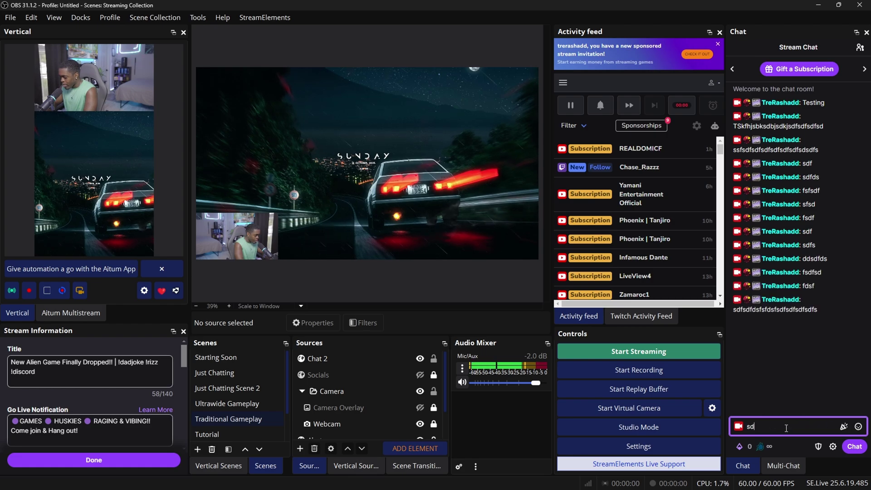
{"action": "type", "text": "fsdfdsfsfdsfsdfsdfsdfsdfs sd s"}
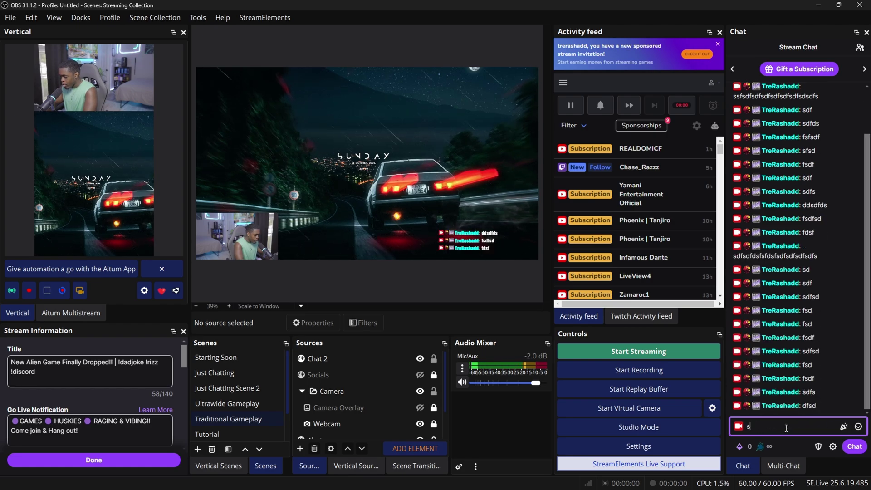
{"action": "type", "text": "df sdfsd fsd fsd fsdf sdfsd fsd sdf sdfs dfsd fsdf sdfsd fsd fsdf sdf sdds fsdf sdfs sdfsd fsd fsd fsd fsdf sdfd ssd"}
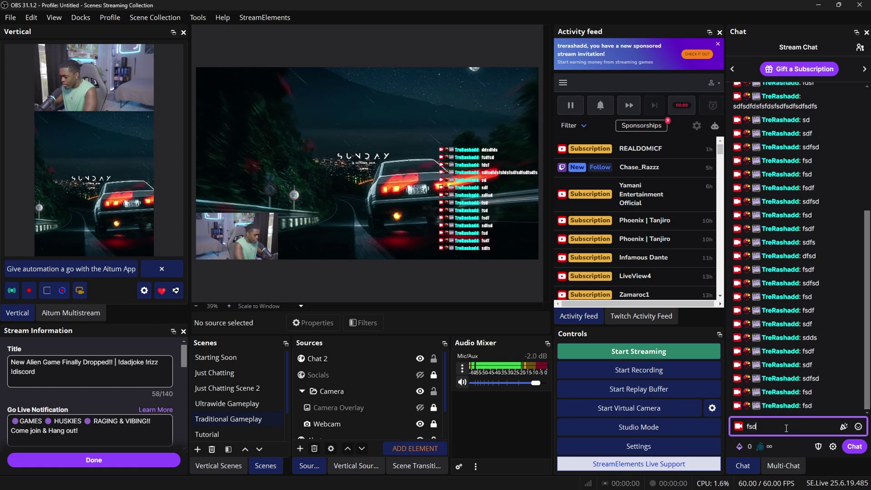
{"action": "left_click", "coordinate": [500, 233]}
{"action": "left_click", "coordinate": [363, 269]}
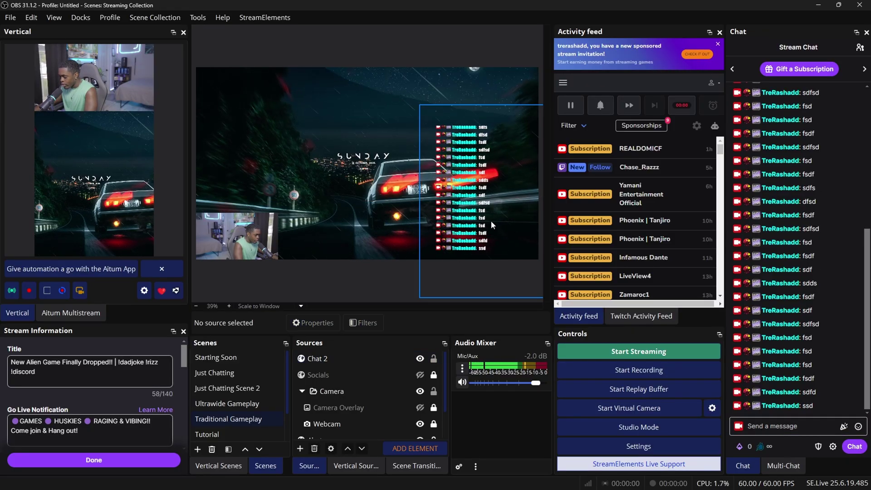